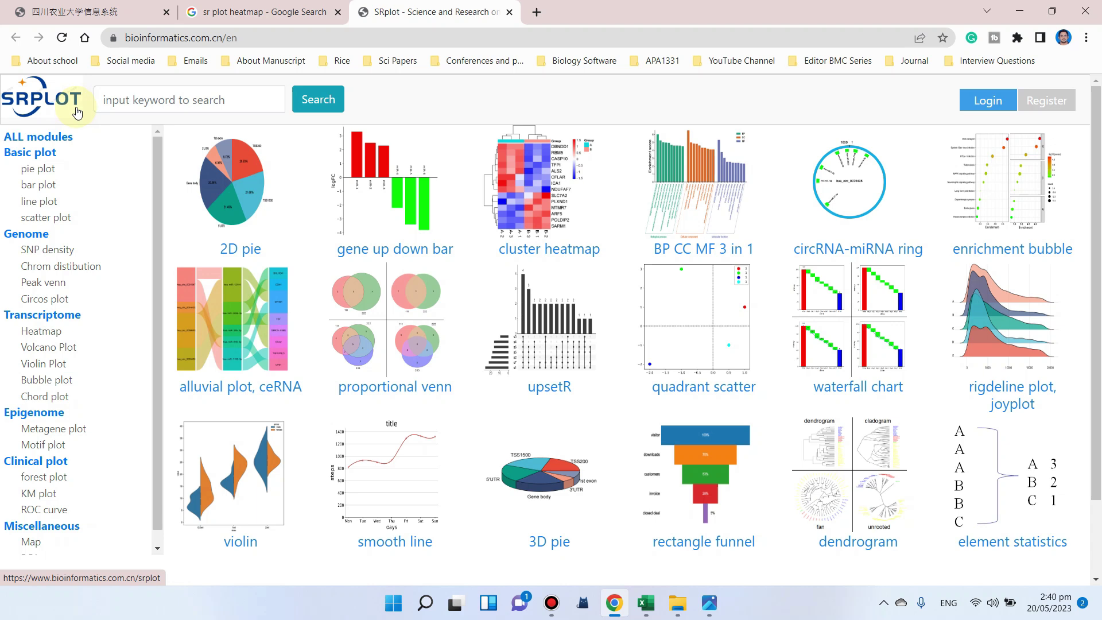
Open the example heatmap PNG in Photos and pan to show the WT and MT sample labels
{"action": "left_click", "coordinate": [718, 614]}
{"action": "scroll", "coordinate": [541, 258], "scroll_direction": "up", "scroll_amount": 2}
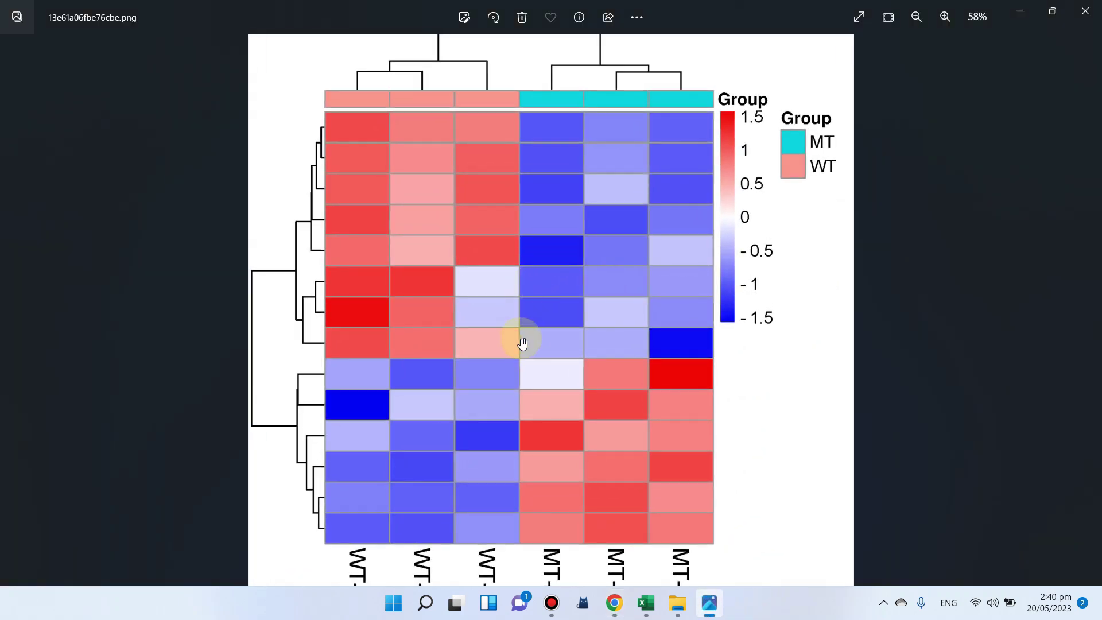
{"action": "left_click_drag", "start_coordinate": [522, 342], "coordinate": [489, 244]}
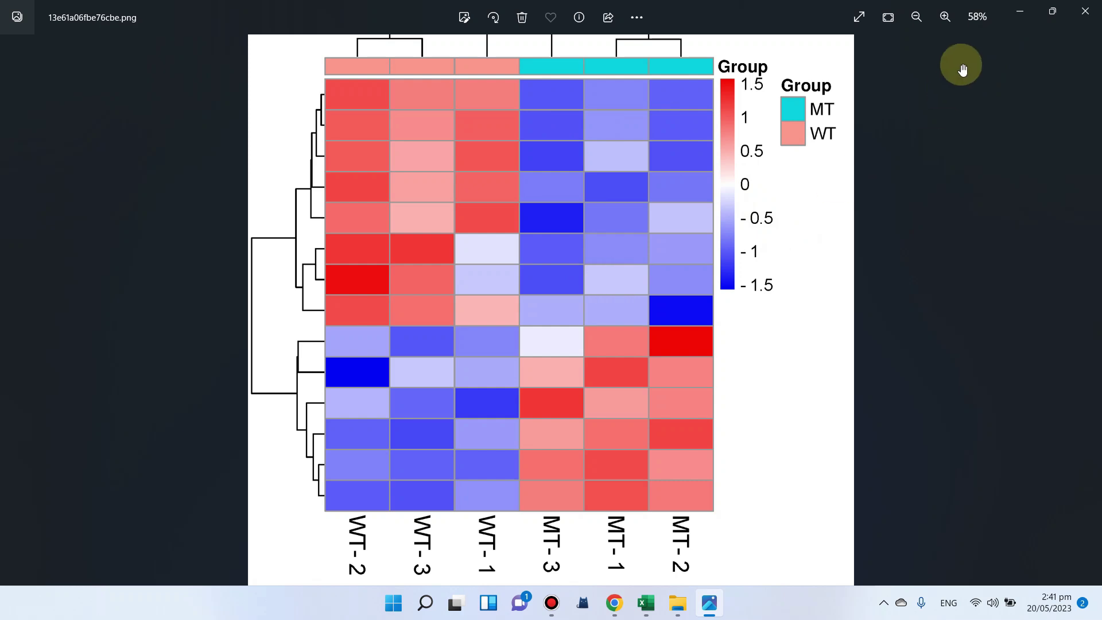
Minimize Photos, glance at SRplot's registration form, then return to the home gallery
{"action": "left_click", "coordinate": [1024, 12]}
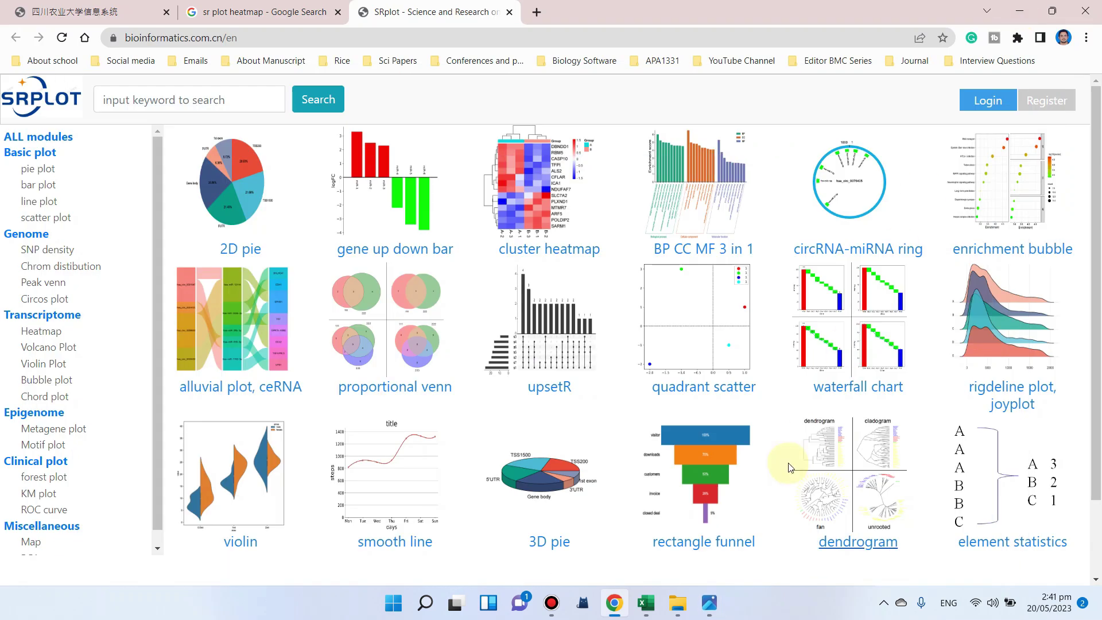
{"action": "left_click", "coordinate": [1058, 108]}
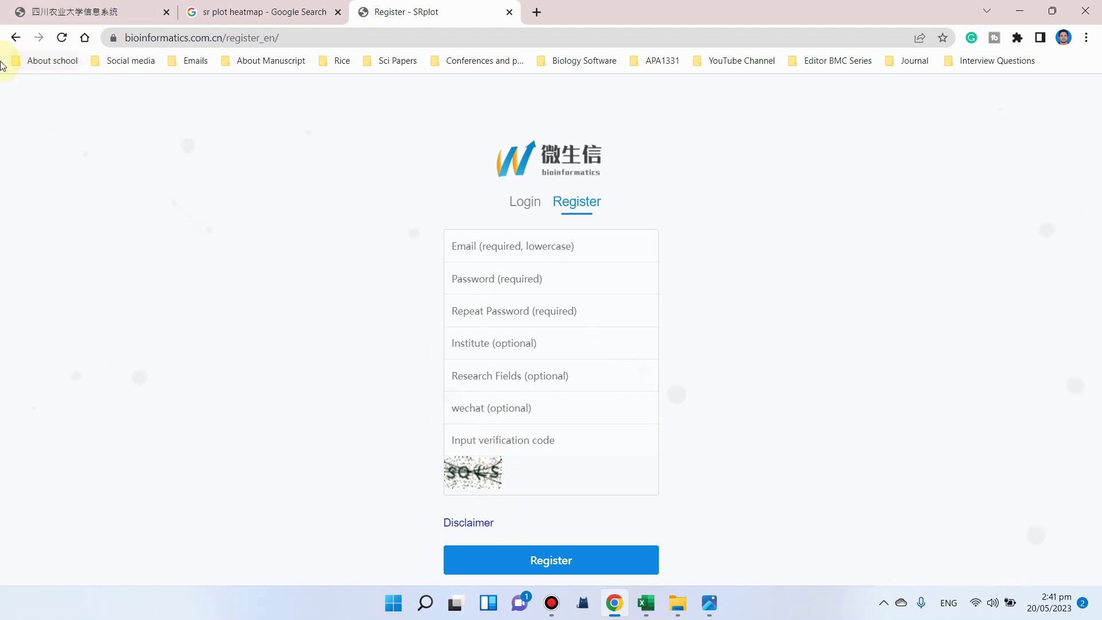
{"action": "left_click", "coordinate": [18, 44]}
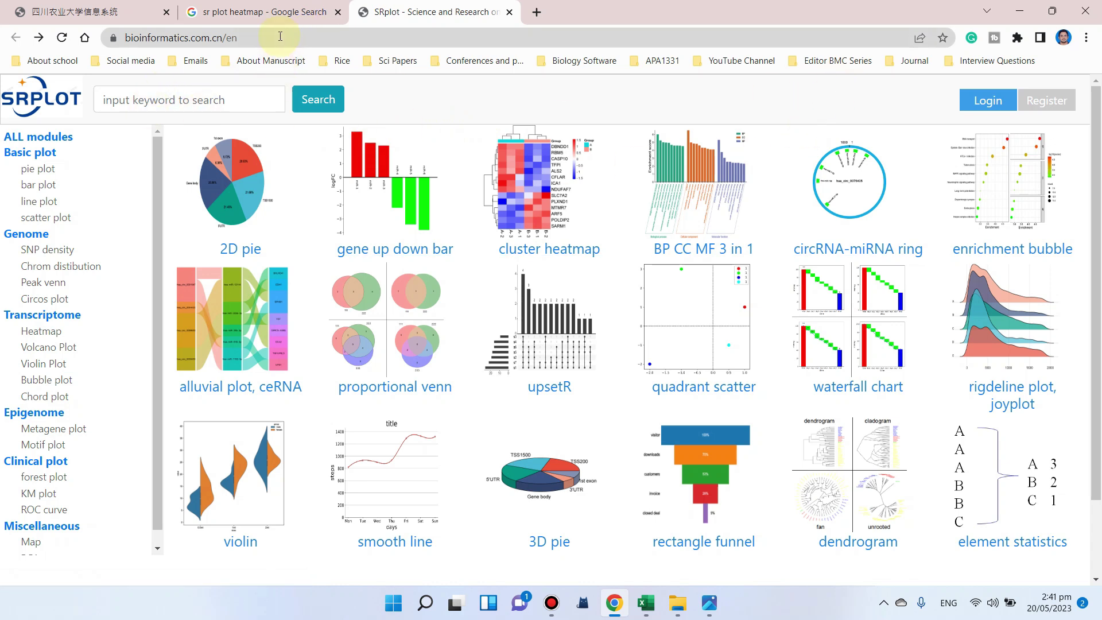
Load bioinformatics.com.cn in a new Chrome tab
{"action": "left_click", "coordinate": [264, 12]}
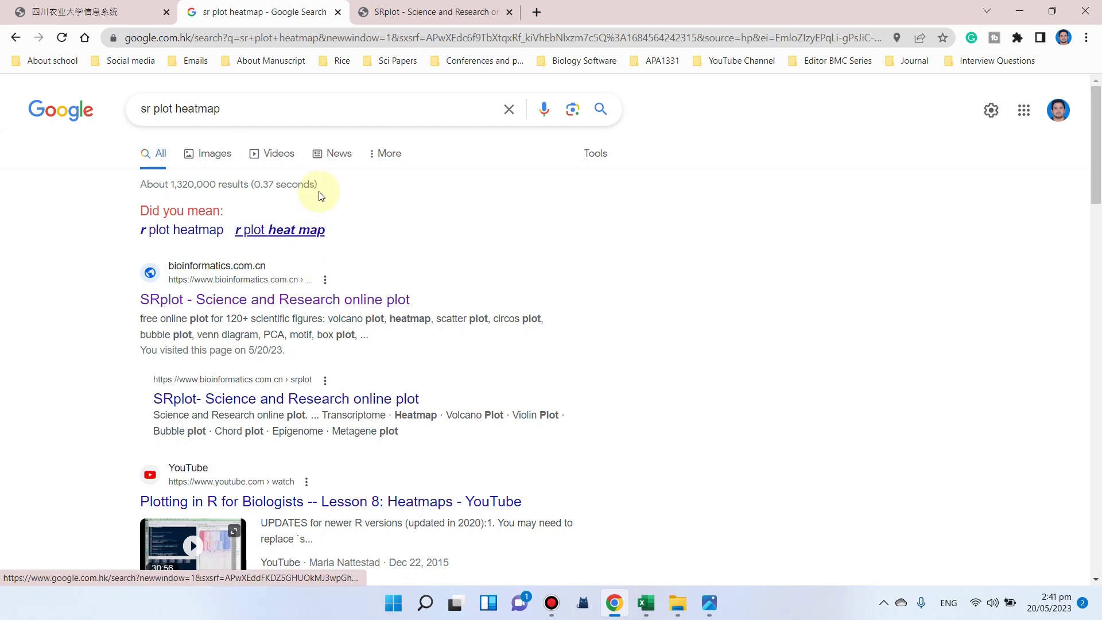
{"action": "left_click", "coordinate": [442, 11]}
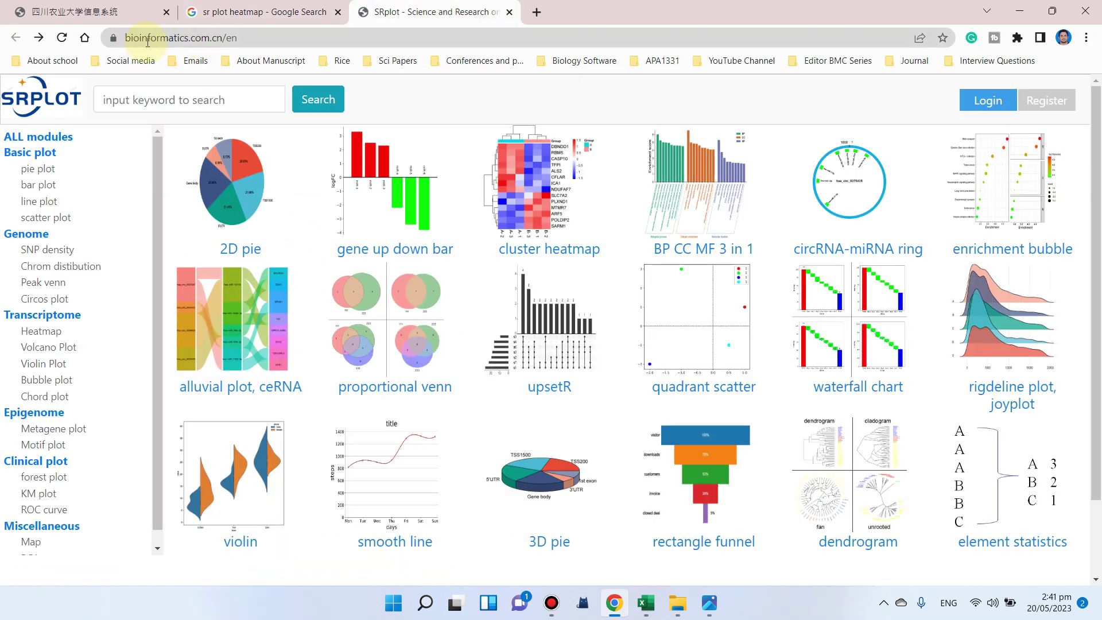
{"action": "left_click", "coordinate": [536, 13]}
{"action": "type", "text": "bioinformatics.com.cn"}
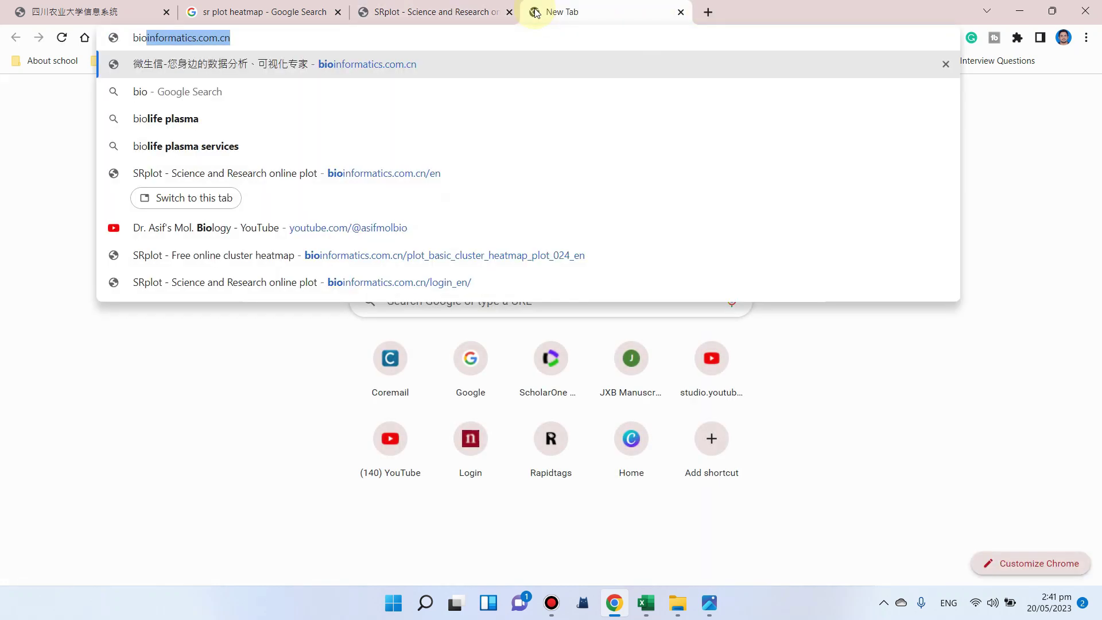
{"action": "left_click", "coordinate": [314, 38]}
{"action": "key", "text": "Return"}
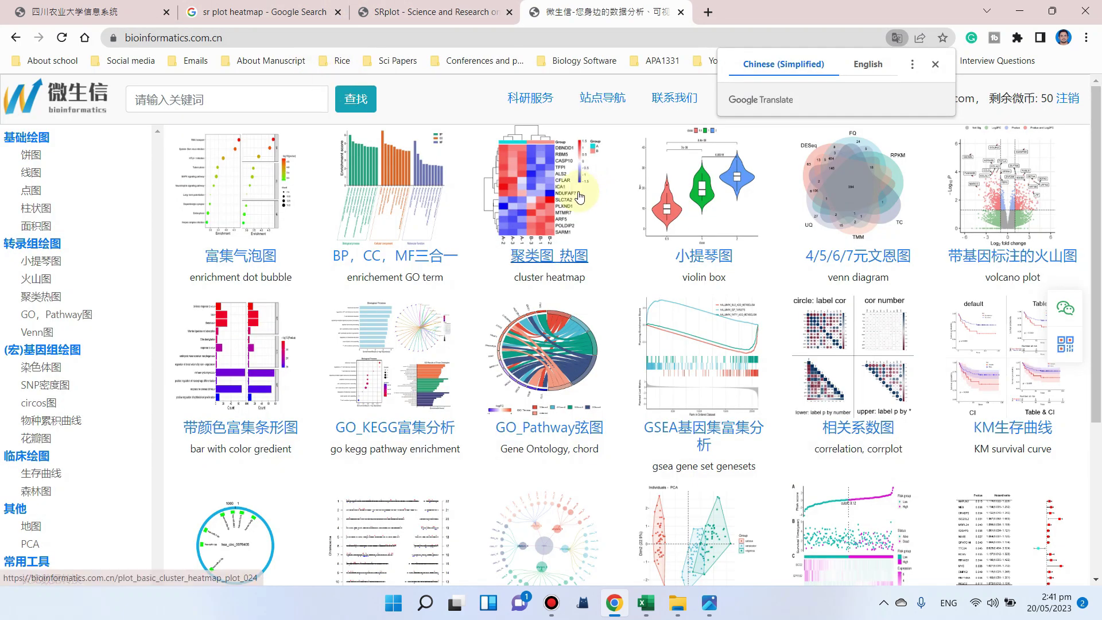
Change the address to bioinformatics.com.cn/en to load the English SRplot site
{"action": "left_click", "coordinate": [245, 32]}
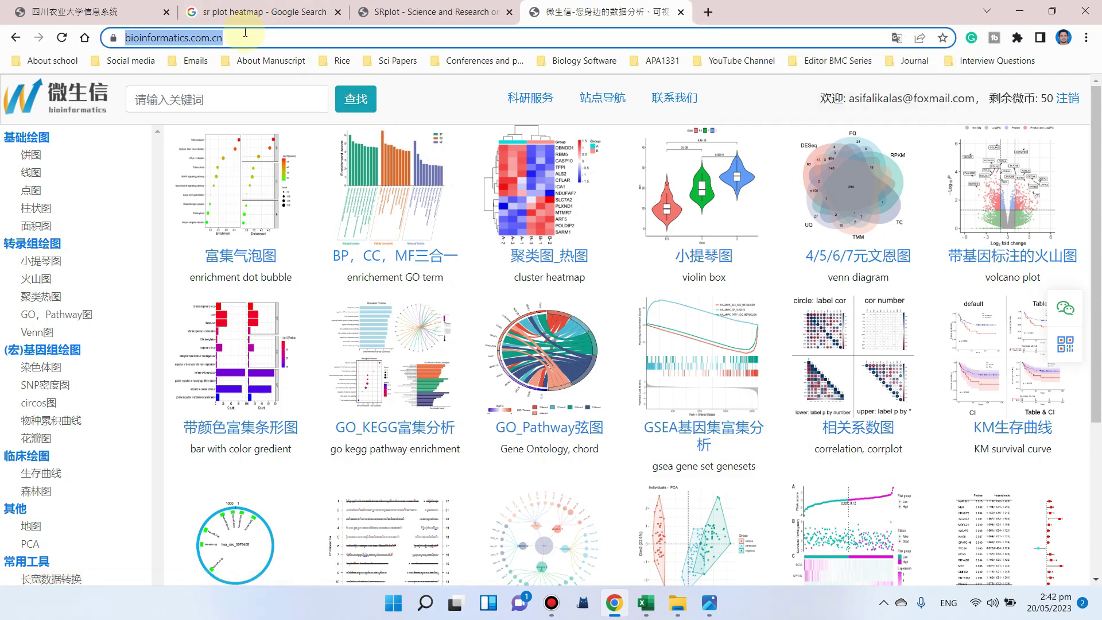
{"action": "left_click", "coordinate": [245, 33]}
{"action": "type", "text": "/e"}
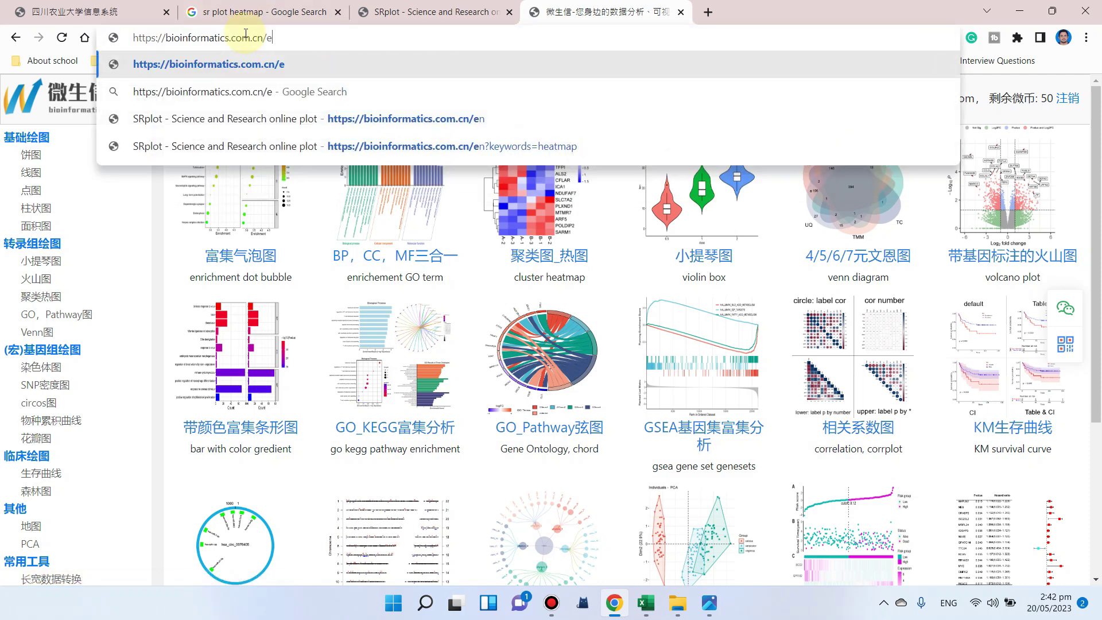
{"action": "type", "text": "n"}
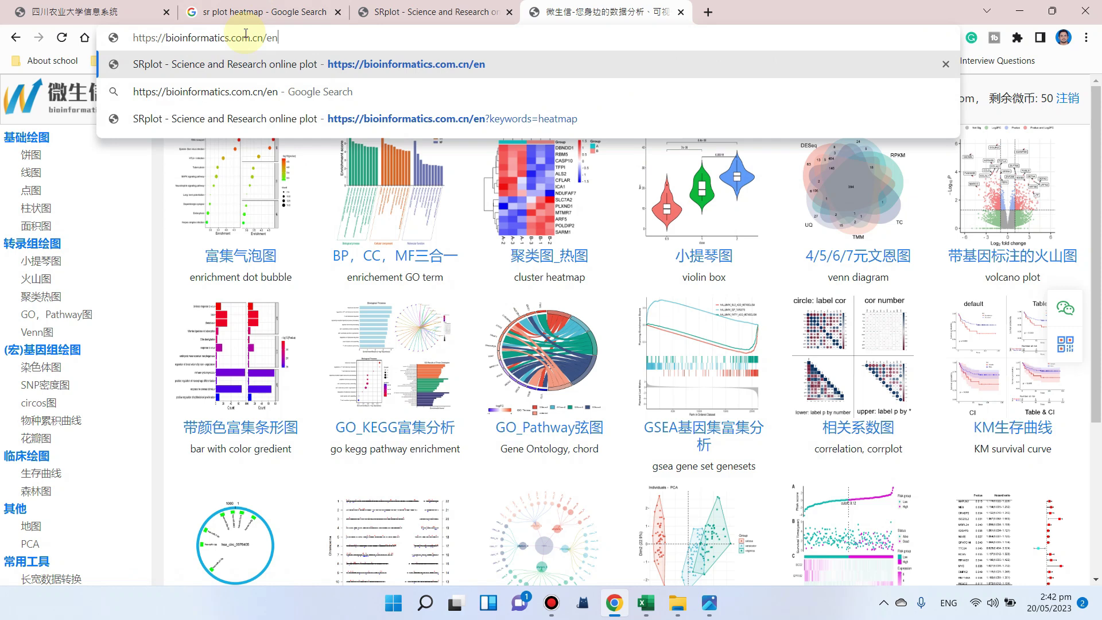
{"action": "key", "text": "Return"}
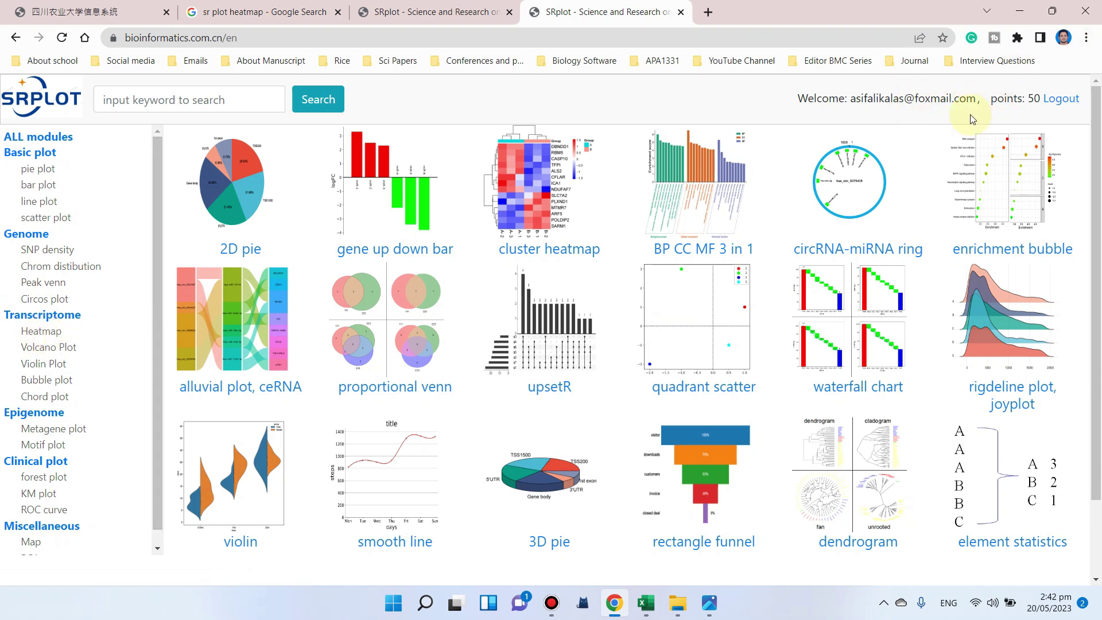
Open the Cluster heatmap tool from Transcriptome > Heatmap and focus its empty input box
{"action": "left_click", "coordinate": [57, 334]}
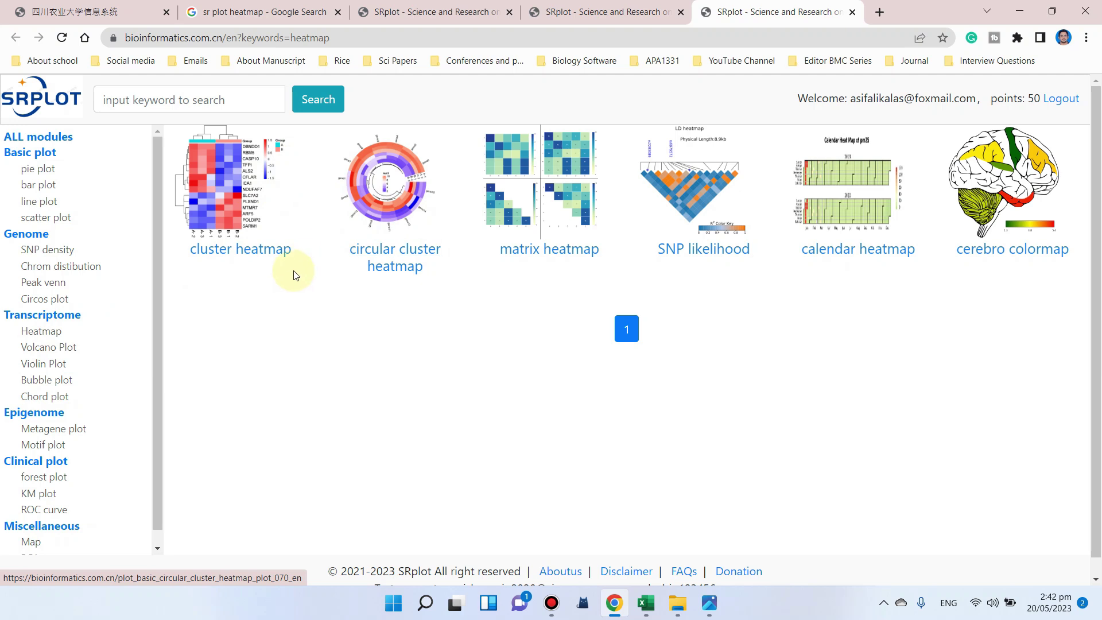
{"action": "left_click", "coordinate": [257, 251]}
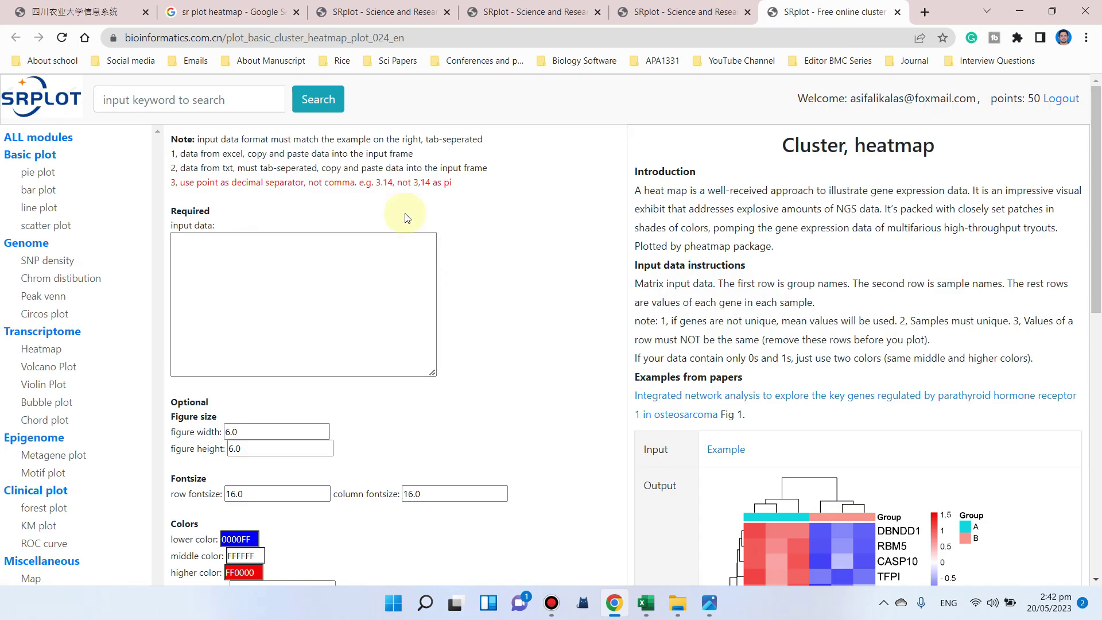
{"action": "left_click", "coordinate": [241, 262]}
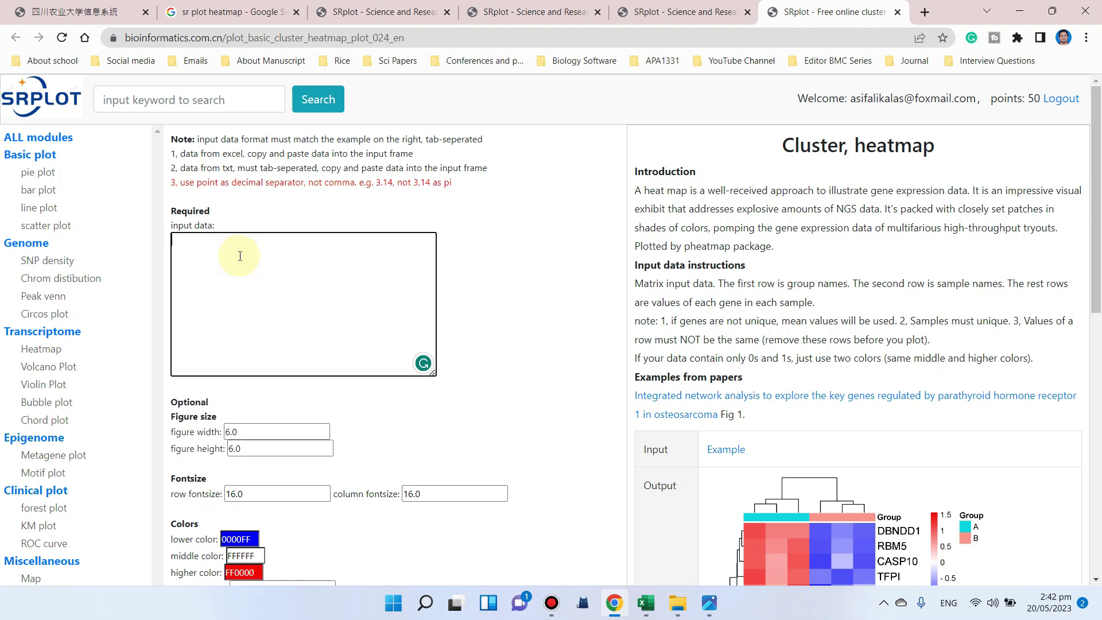
Switch to the 024_heatmap_example_en workbook and review the group row A1:G1
{"action": "left_click", "coordinate": [640, 604]}
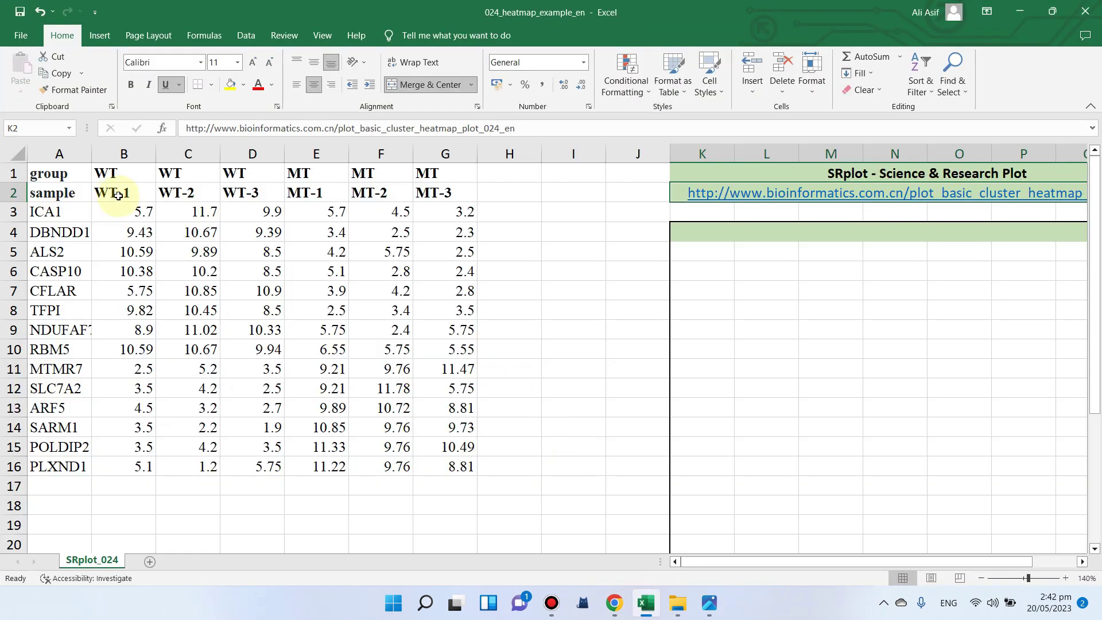
{"action": "left_click", "coordinate": [63, 173]}
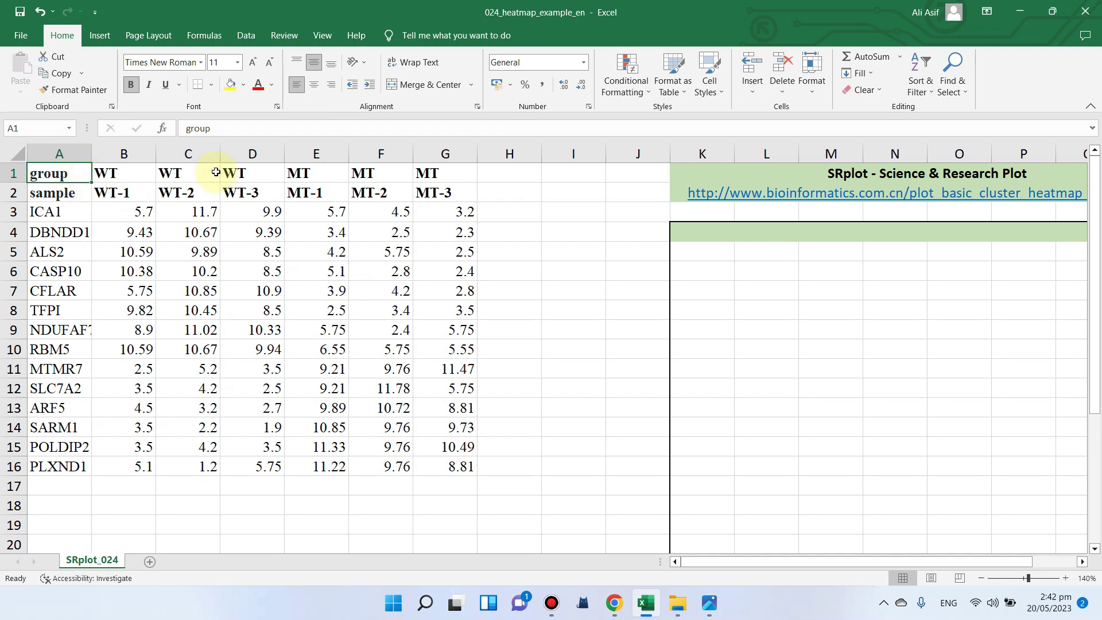
{"action": "left_click", "coordinate": [144, 173]}
{"action": "left_click", "coordinate": [188, 172]}
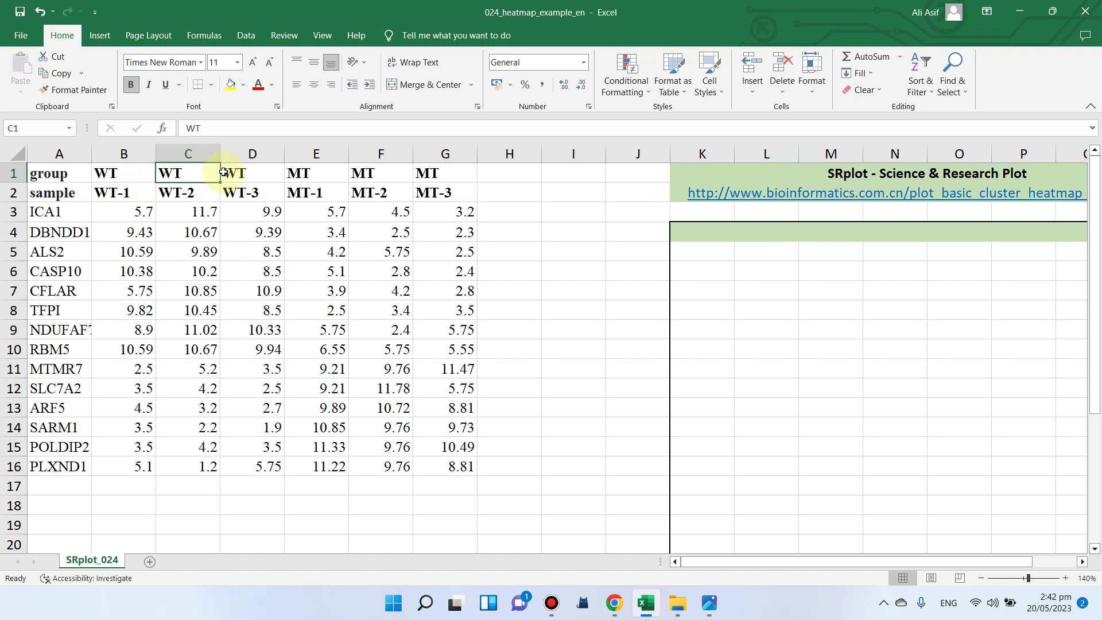
{"action": "left_click", "coordinate": [238, 173]}
{"action": "left_click", "coordinate": [329, 174]}
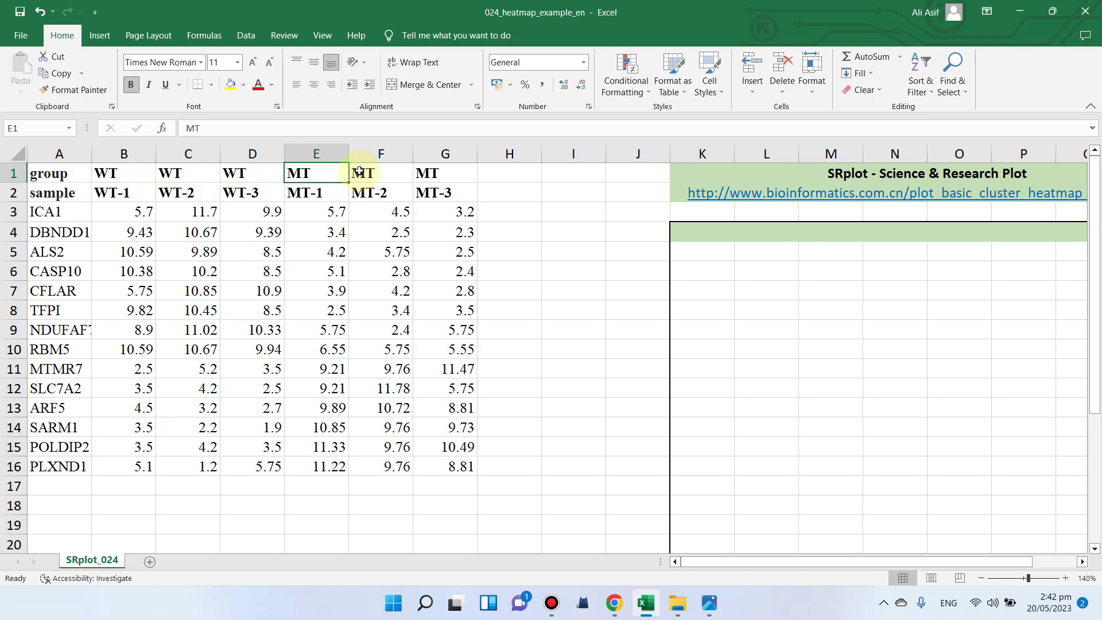
{"action": "left_click", "coordinate": [360, 171]}
{"action": "left_click", "coordinate": [443, 172]}
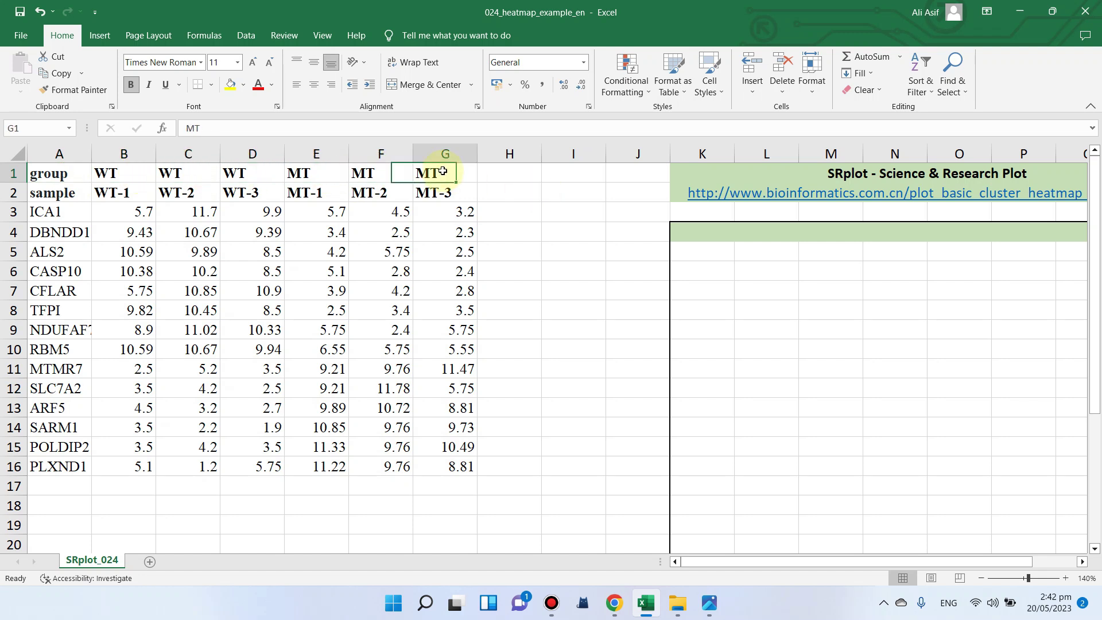
Review the sample names WT-1, WT-2, WT-3, MT-1, MT-2, MT-3 in row 2
{"action": "left_click", "coordinate": [115, 194]}
{"action": "left_click", "coordinate": [181, 193]}
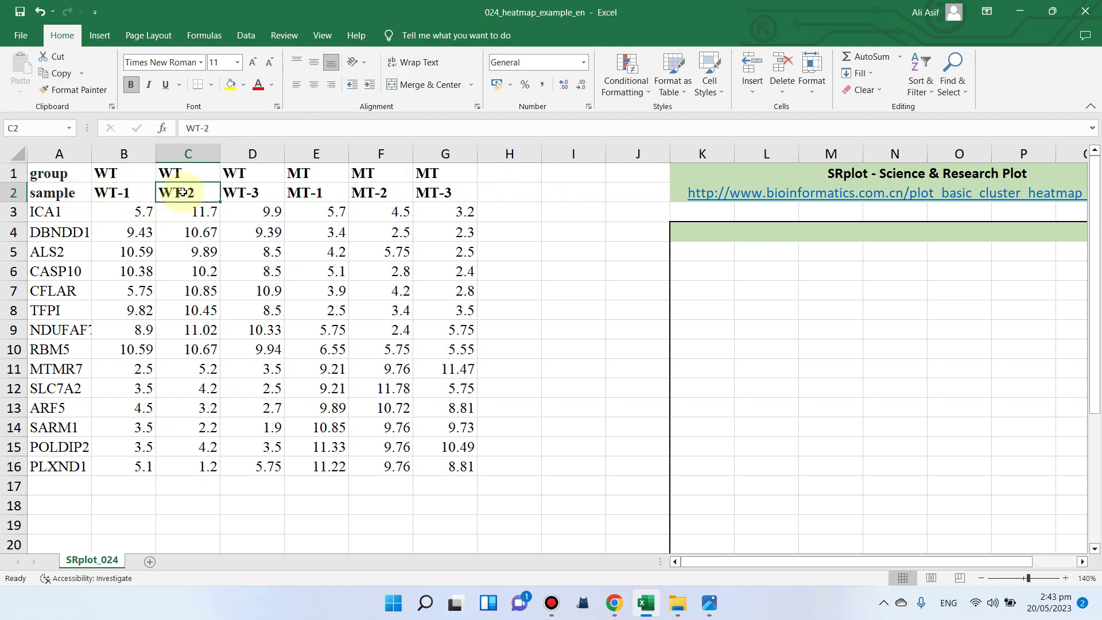
{"action": "left_click", "coordinate": [270, 196]}
{"action": "left_click", "coordinate": [324, 196]}
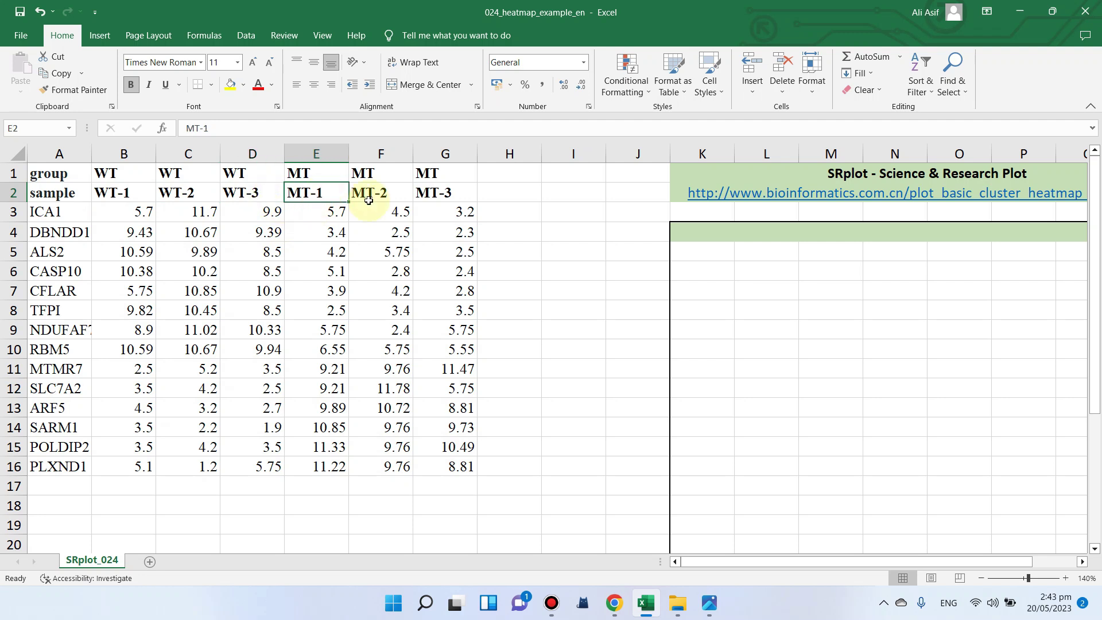
{"action": "left_click", "coordinate": [381, 193]}
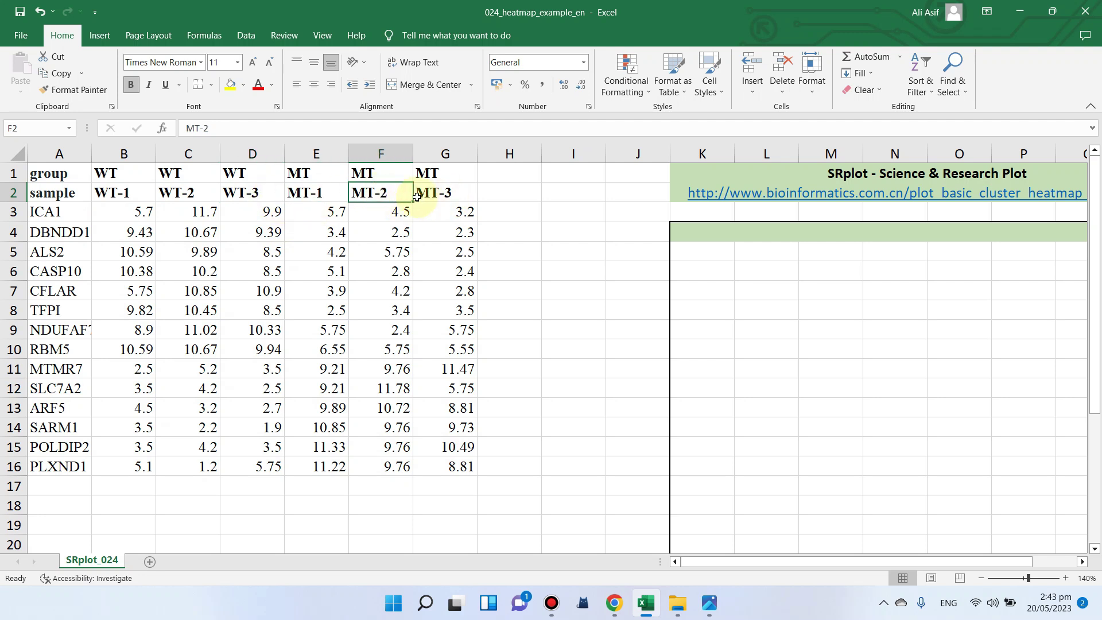
{"action": "left_click", "coordinate": [456, 193]}
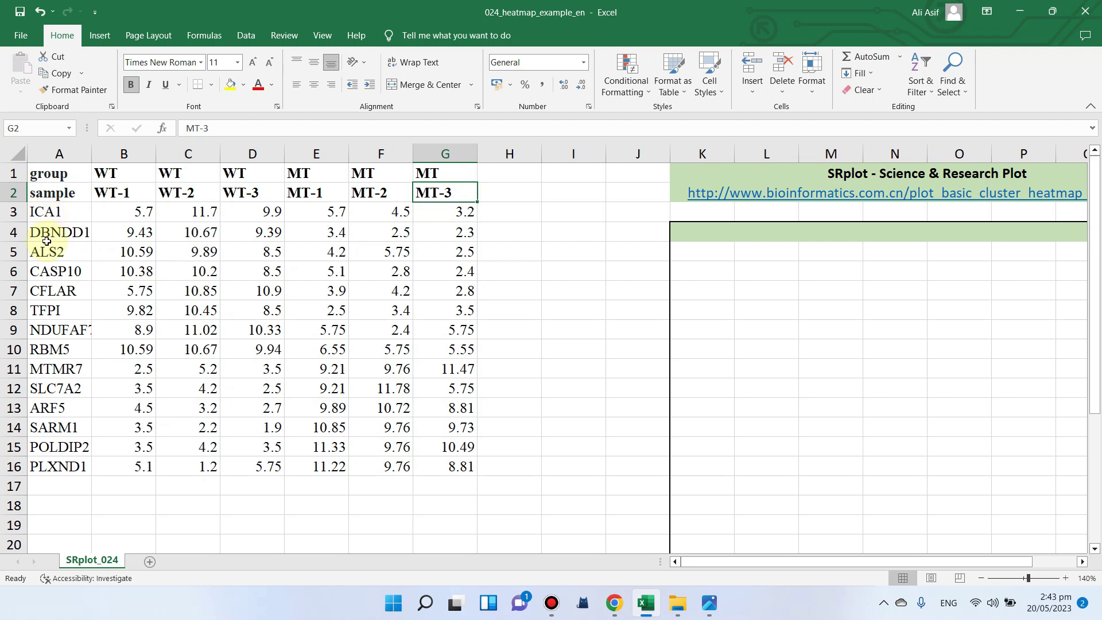
Select the whole gene table A1:G16 and copy it
{"action": "left_click", "coordinate": [136, 214]}
{"action": "left_click_drag", "start_coordinate": [140, 226], "coordinate": [457, 470]}
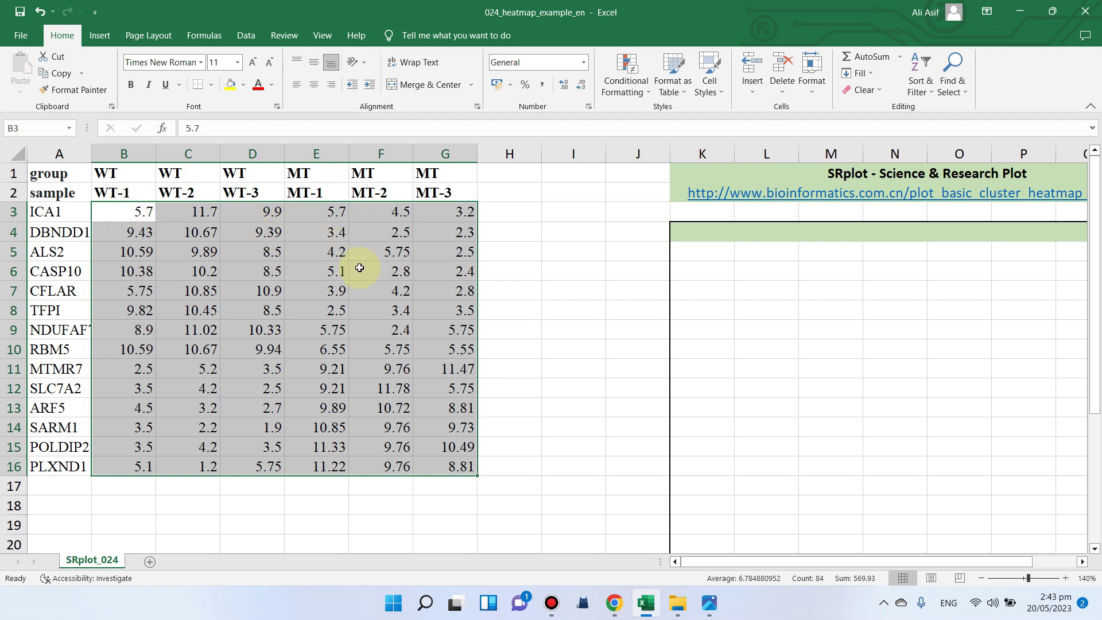
{"action": "left_click", "coordinate": [530, 232]}
{"action": "left_click_drag", "start_coordinate": [66, 172], "coordinate": [455, 464]}
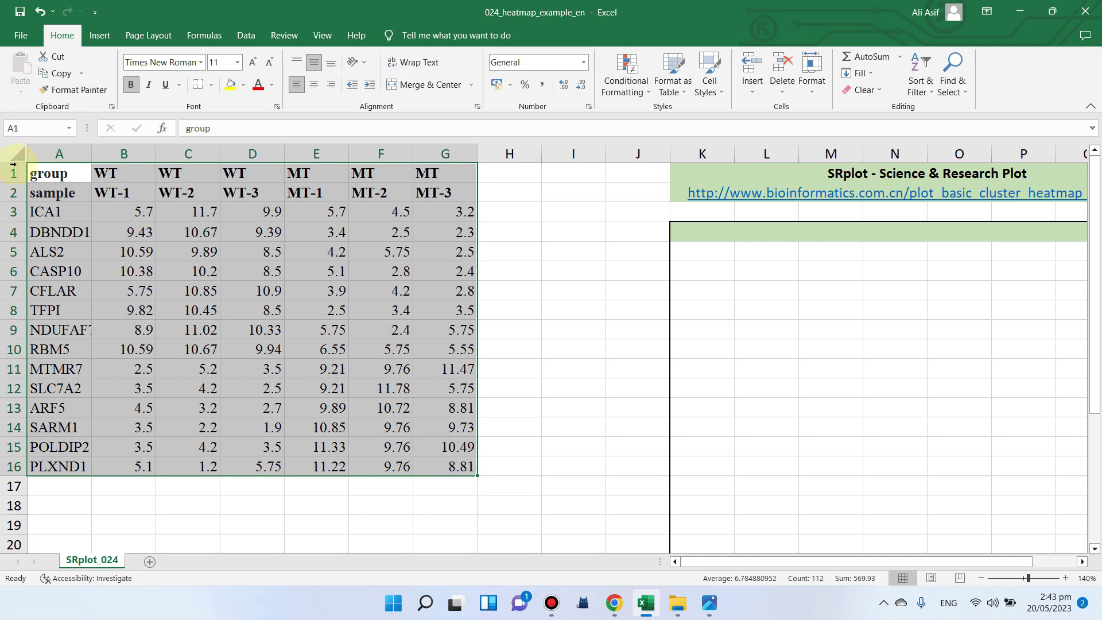
{"action": "right_click", "coordinate": [122, 339]}
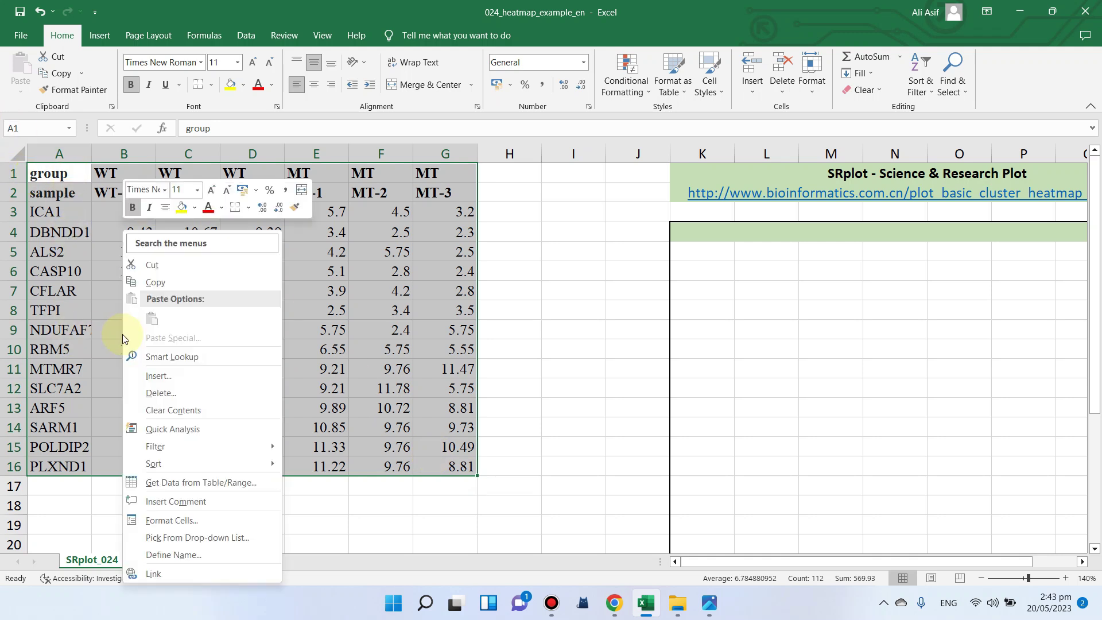
{"action": "left_click", "coordinate": [154, 282]}
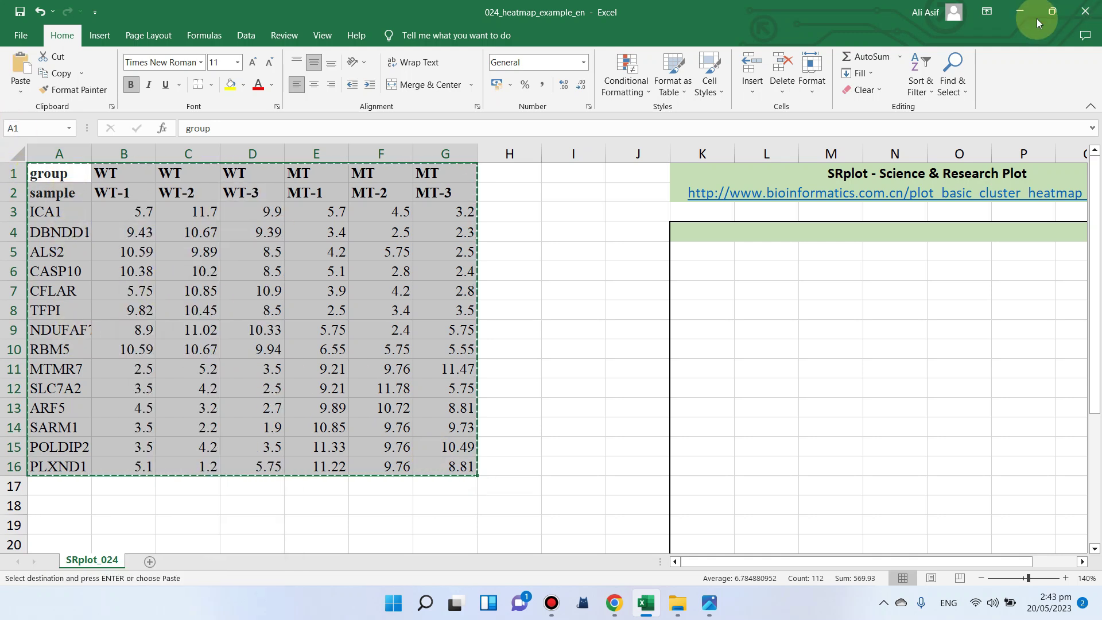
Paste the copied gene table into SRplot's input box and scroll to the optional settings
{"action": "left_click", "coordinate": [1020, 12]}
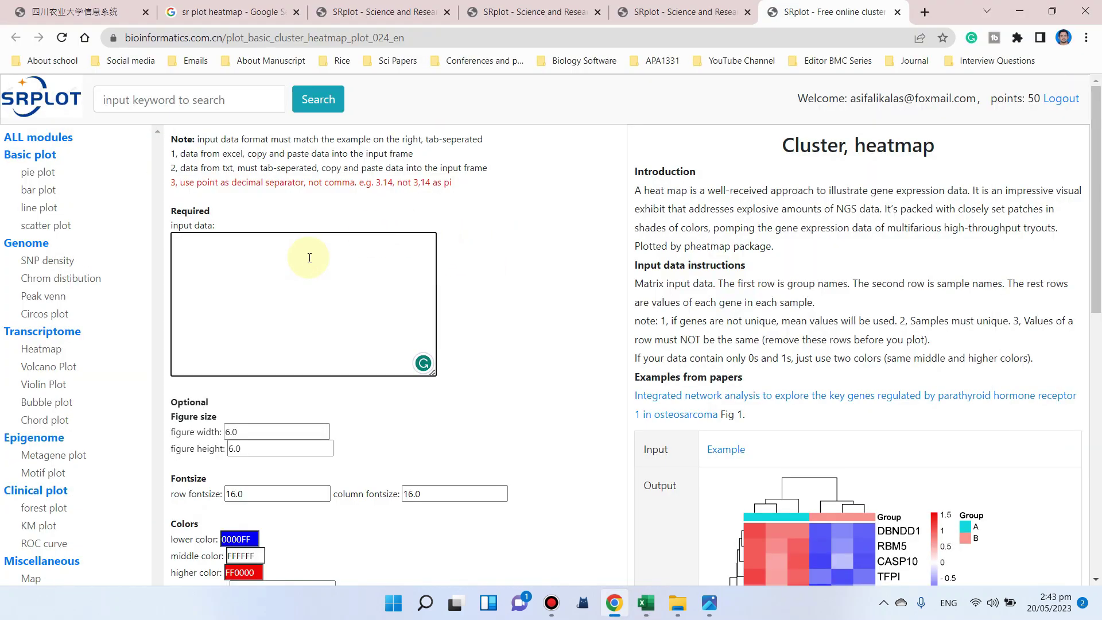
{"action": "key", "text": "ctrl+v"}
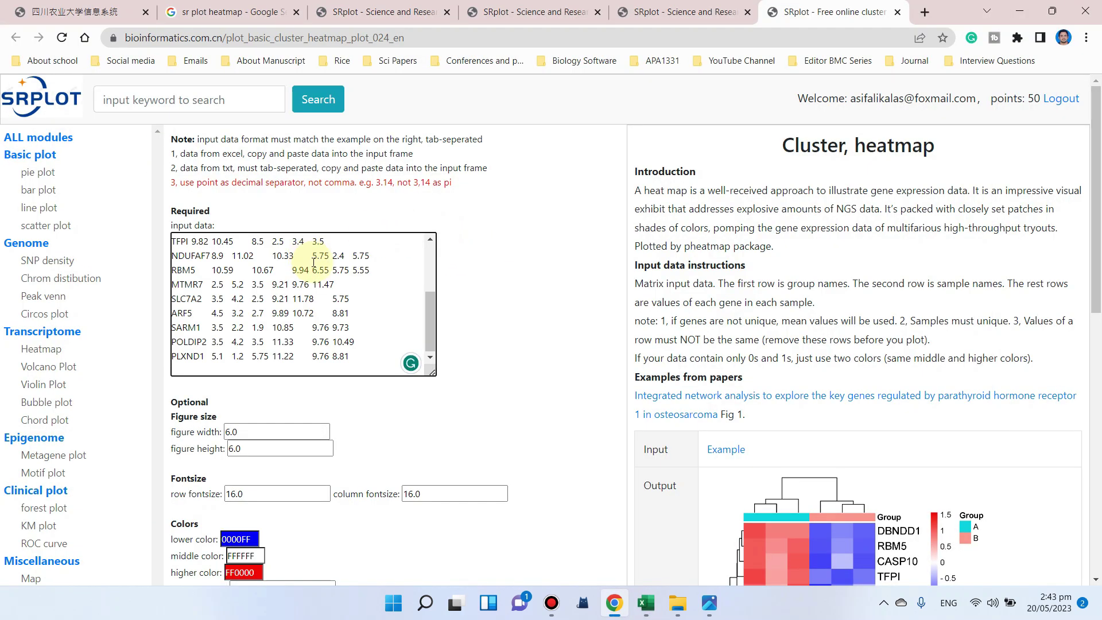
{"action": "scroll", "coordinate": [296, 219], "scroll_direction": "down", "scroll_amount": 3}
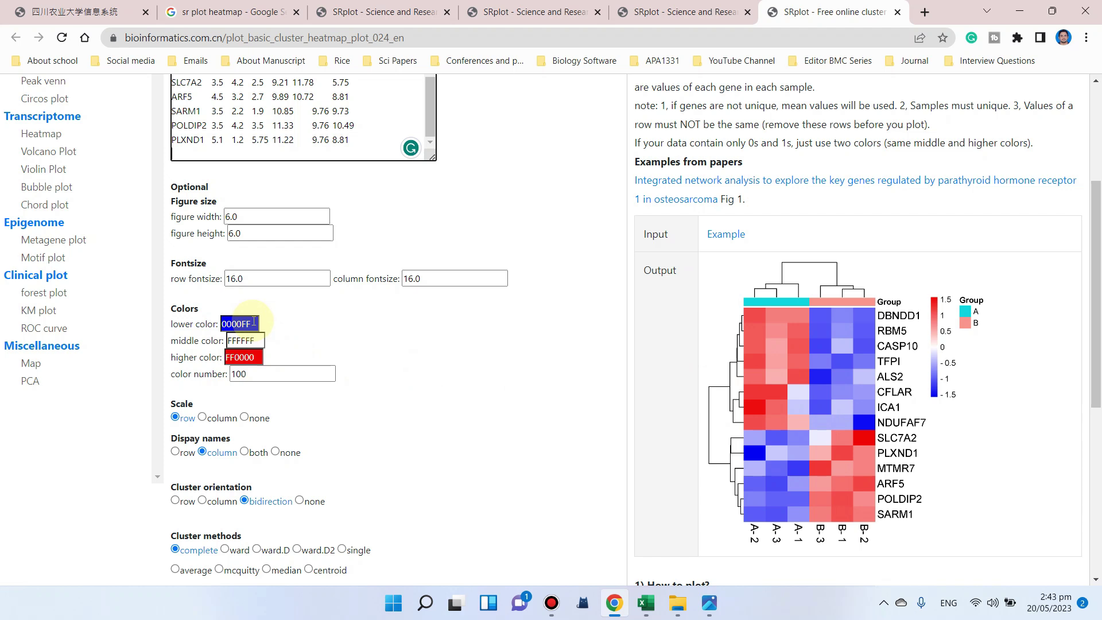
{"action": "scroll", "coordinate": [241, 330], "scroll_direction": "down", "scroll_amount": 1}
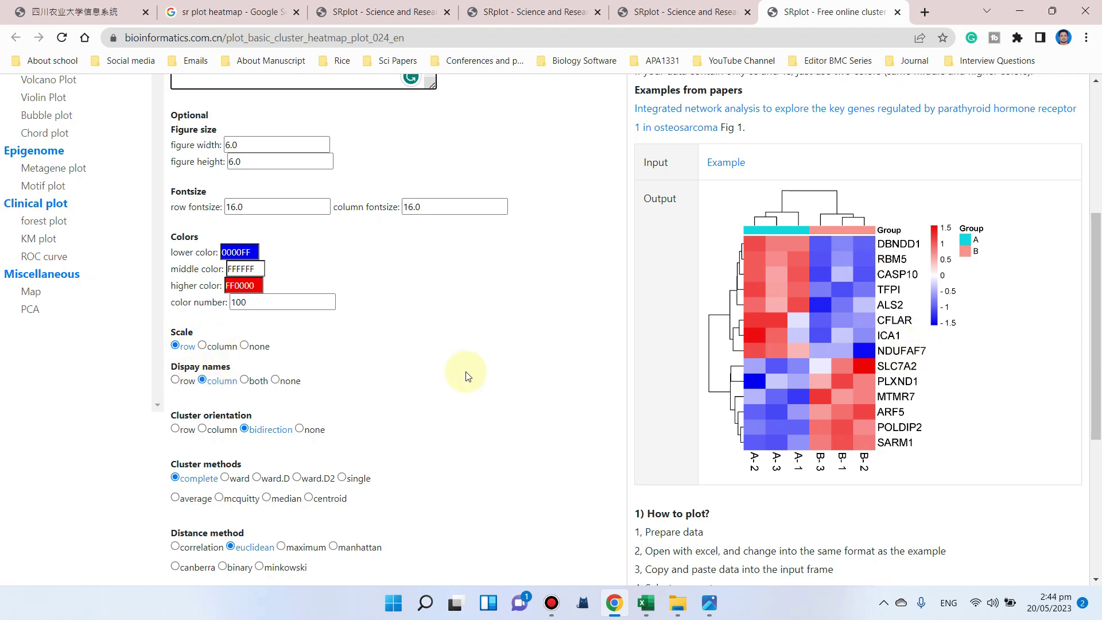
Set Border to 'show' for gray cell borders and generate the clustered heatmap preview
{"action": "scroll", "coordinate": [276, 379], "scroll_direction": "down", "scroll_amount": 1}
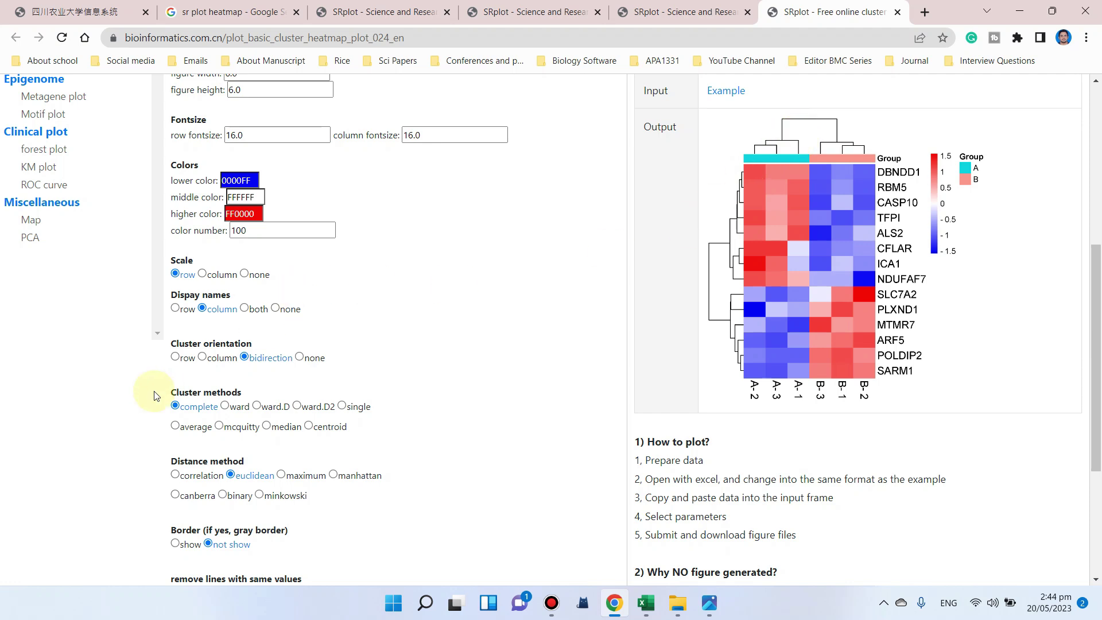
{"action": "scroll", "coordinate": [238, 406], "scroll_direction": "down", "scroll_amount": 2}
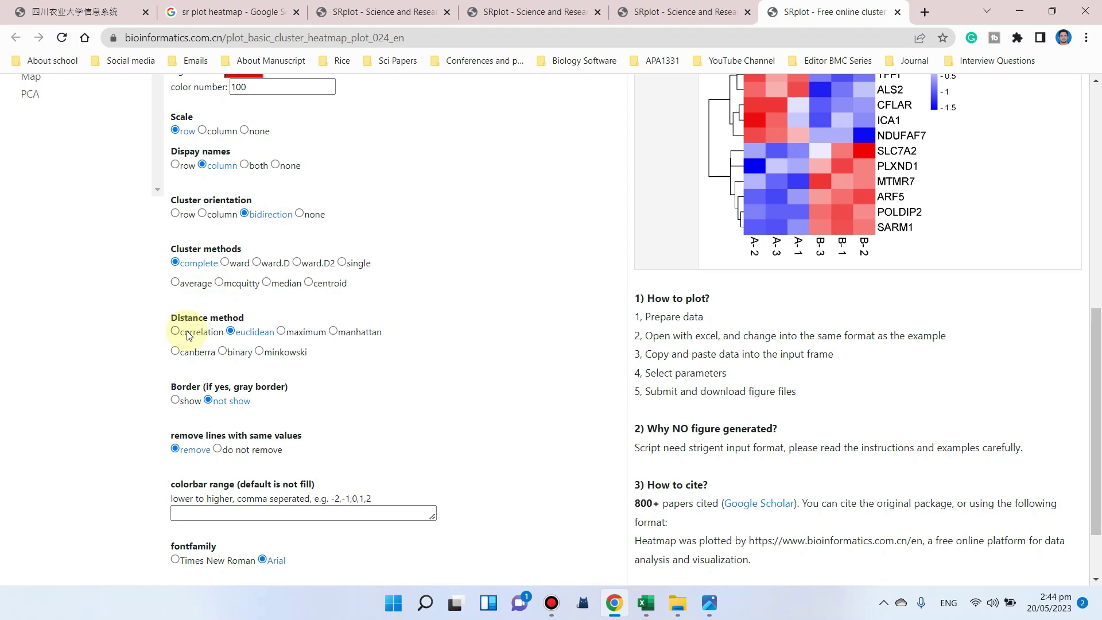
{"action": "left_click", "coordinate": [176, 401]}
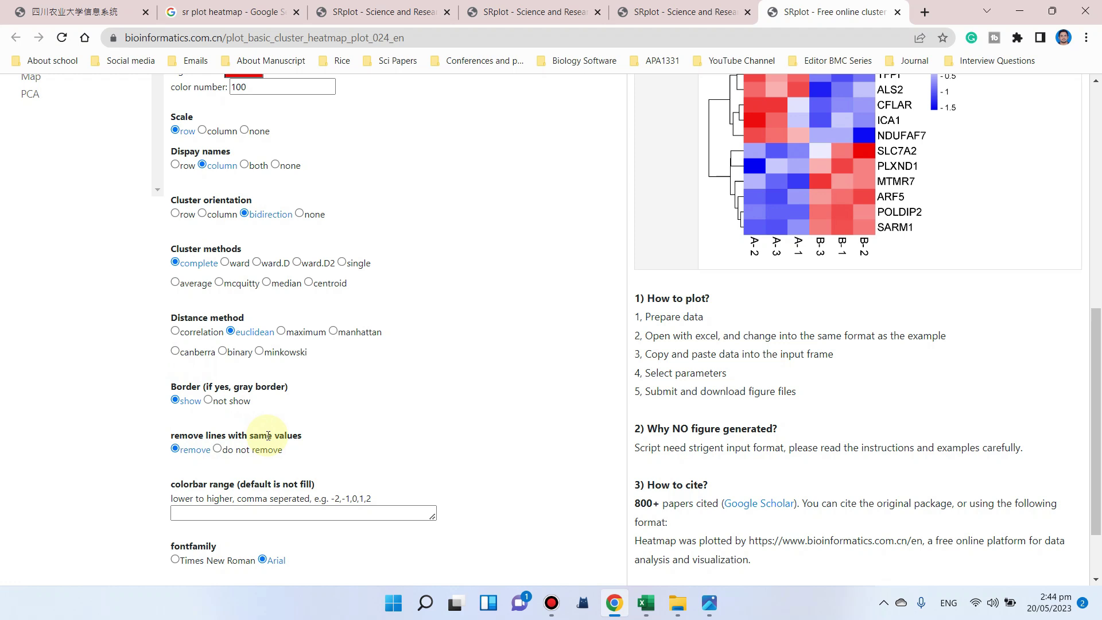
{"action": "scroll", "coordinate": [195, 442], "scroll_direction": "down", "scroll_amount": 1}
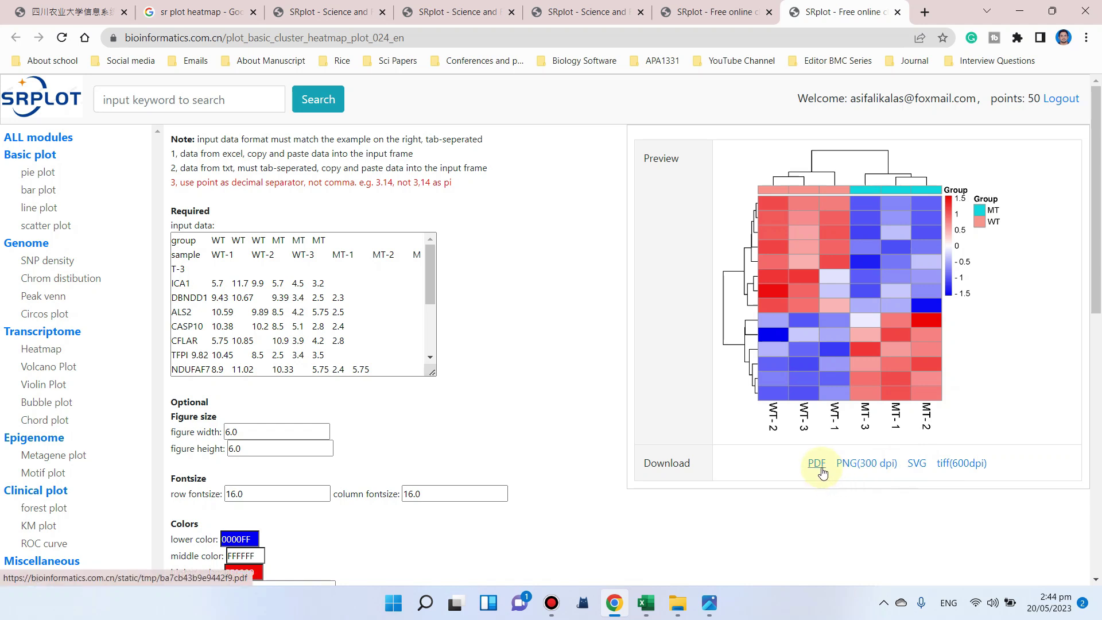
Download the heatmap as PNG (300 dpi) and open it maximized in Photos
{"action": "left_click", "coordinate": [862, 465]}
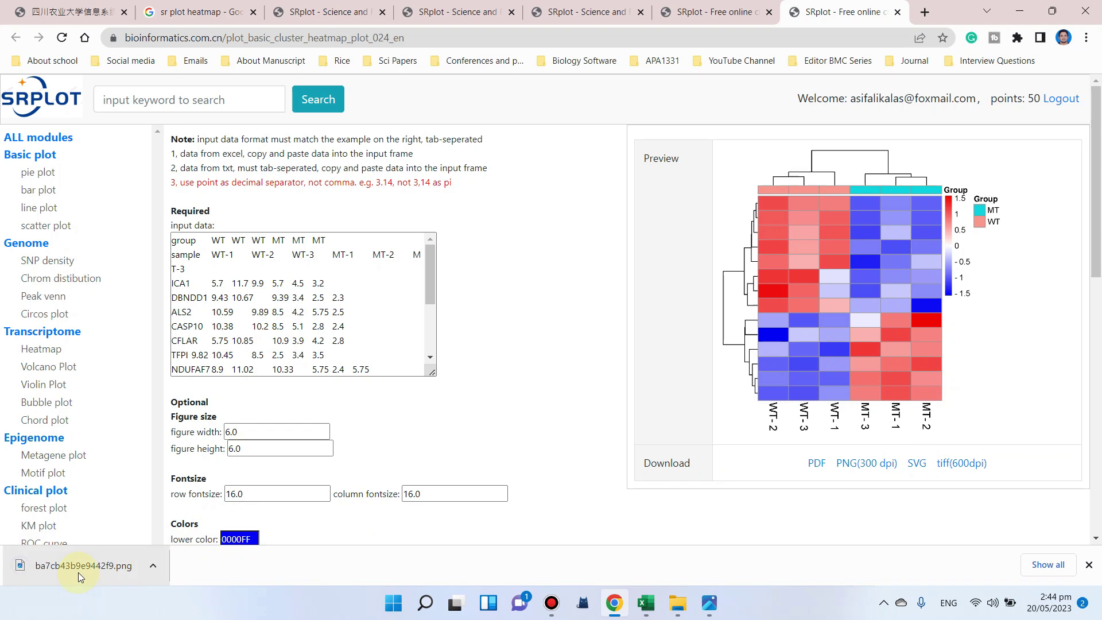
{"action": "left_click", "coordinate": [78, 573]}
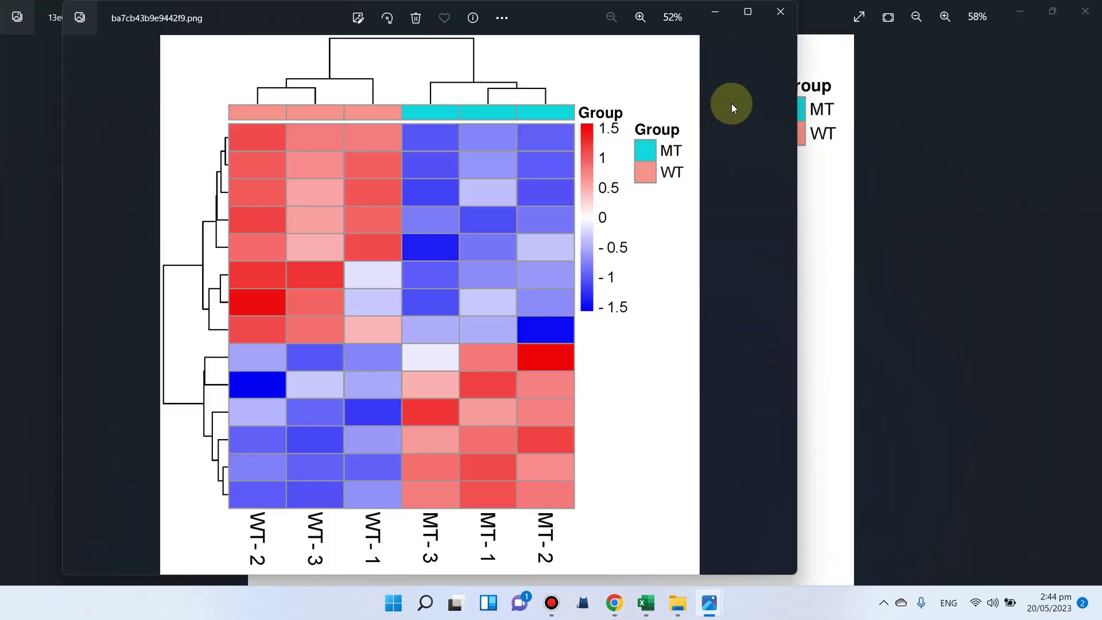
{"action": "left_click", "coordinate": [748, 12]}
{"action": "scroll", "coordinate": [676, 134], "scroll_direction": "up", "scroll_amount": 3}
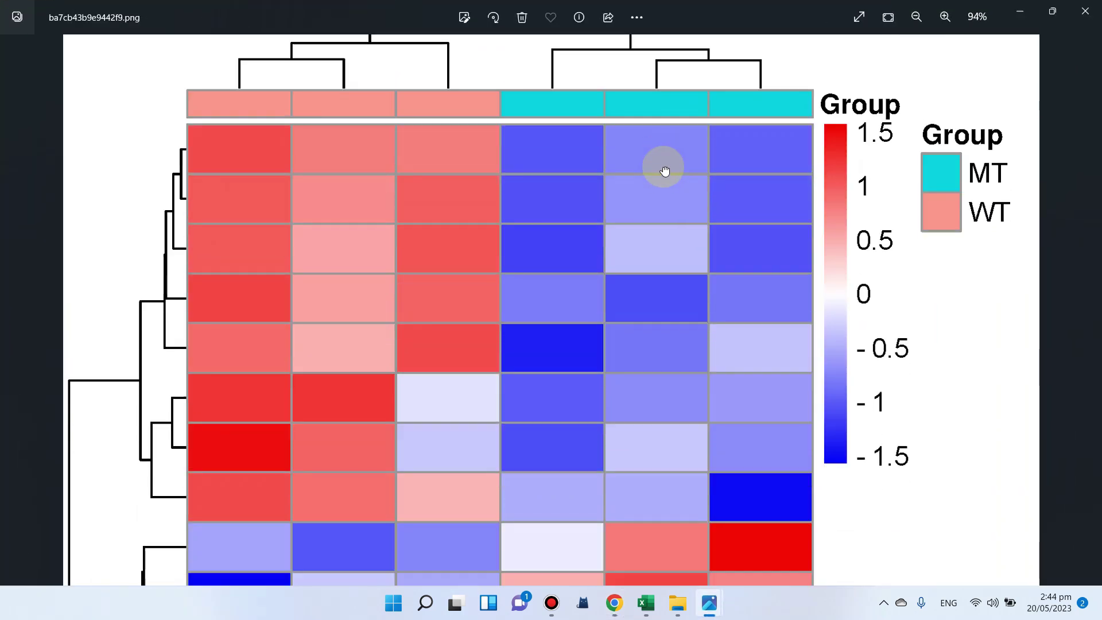
Pan through the downloaded heatmap to check its rows and sample labels, then minimize it
{"action": "left_click_drag", "start_coordinate": [665, 172], "coordinate": [653, 110]}
{"action": "scroll", "coordinate": [621, 327], "scroll_direction": "down", "scroll_amount": 2}
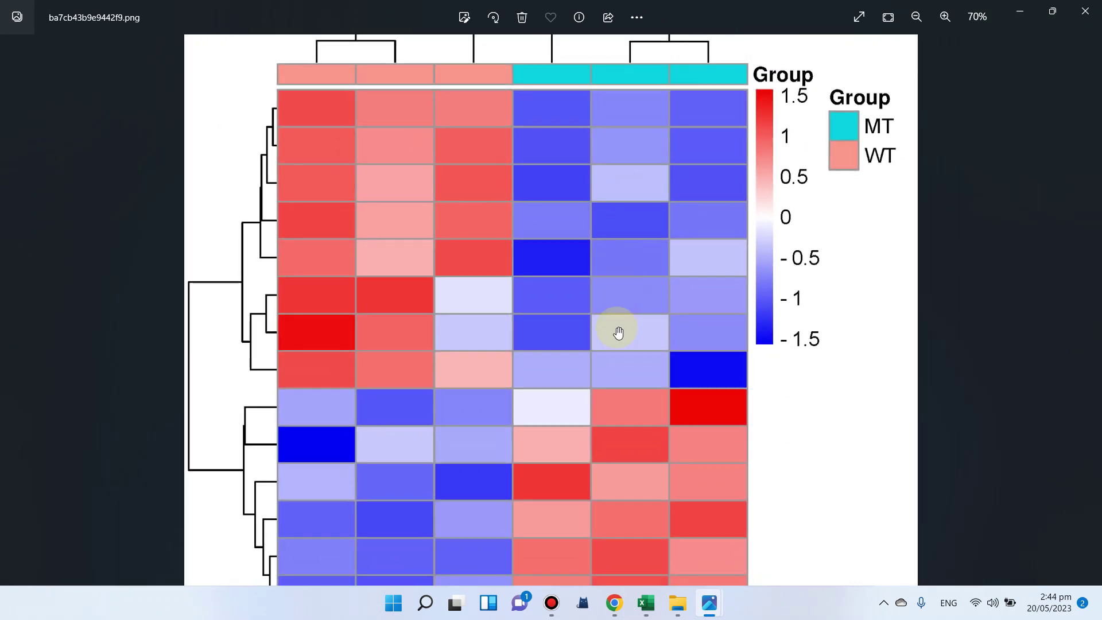
{"action": "left_click_drag", "start_coordinate": [630, 372], "coordinate": [620, 229]}
{"action": "scroll", "coordinate": [631, 391], "scroll_direction": "down", "scroll_amount": 2}
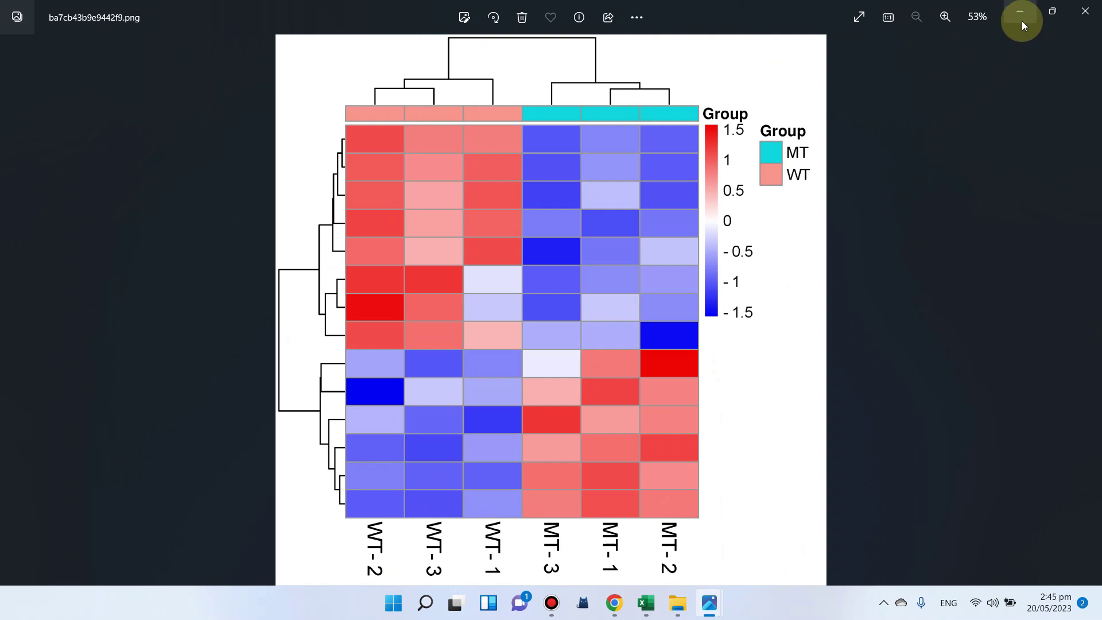
{"action": "left_click", "coordinate": [1022, 20]}
Dismiss the leftover example image window to reveal the SRplot heatmap page
{"action": "left_click", "coordinate": [1022, 12]}
{"action": "left_click", "coordinate": [558, 304]}
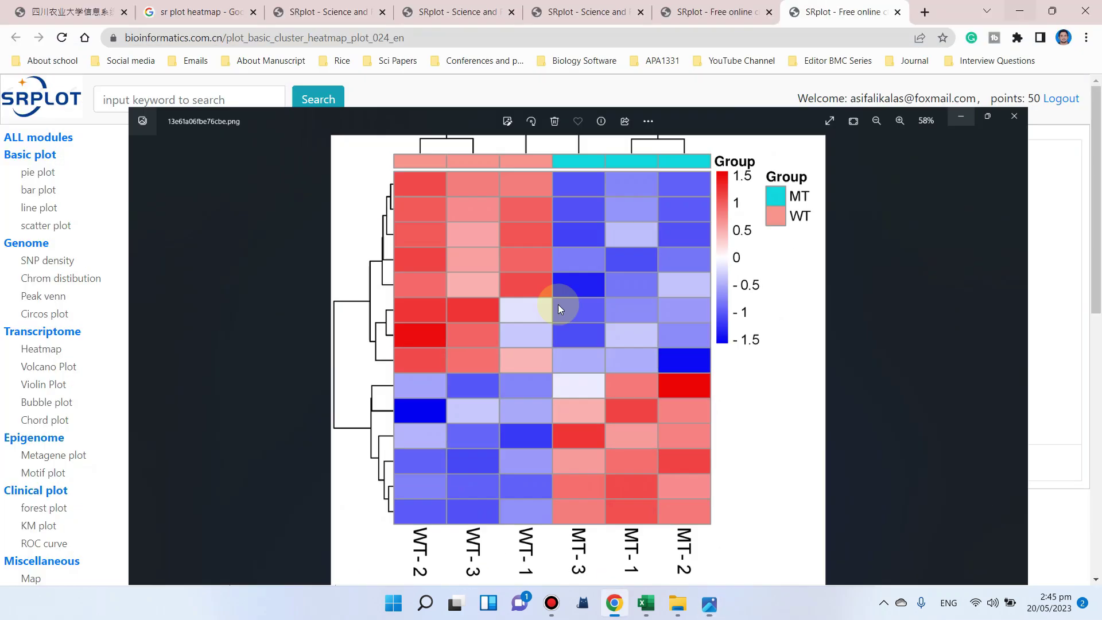